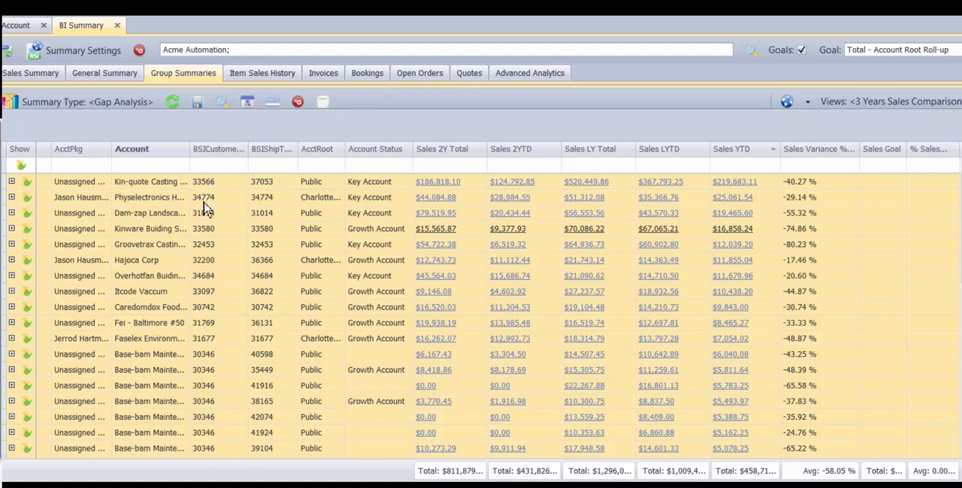
- Review the saved gap analyses and their details in the management list, and close the list
click(142, 102)
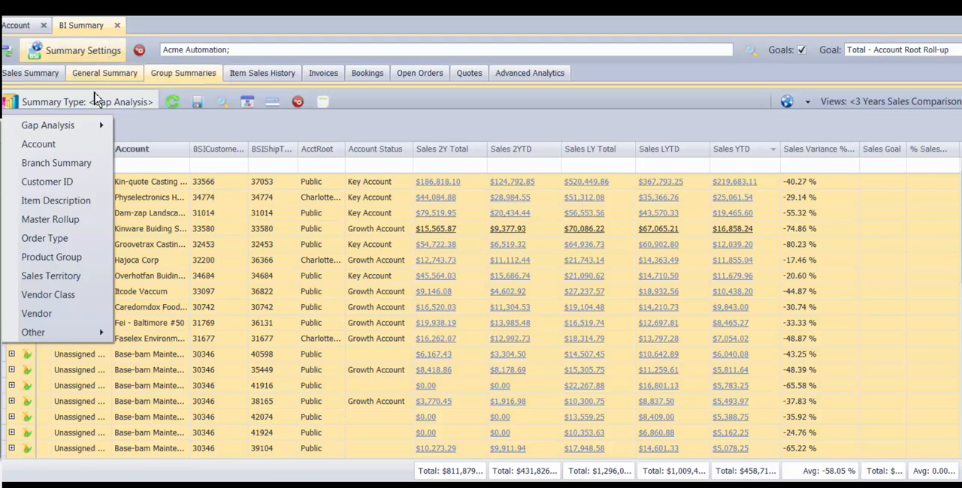
click(93, 128)
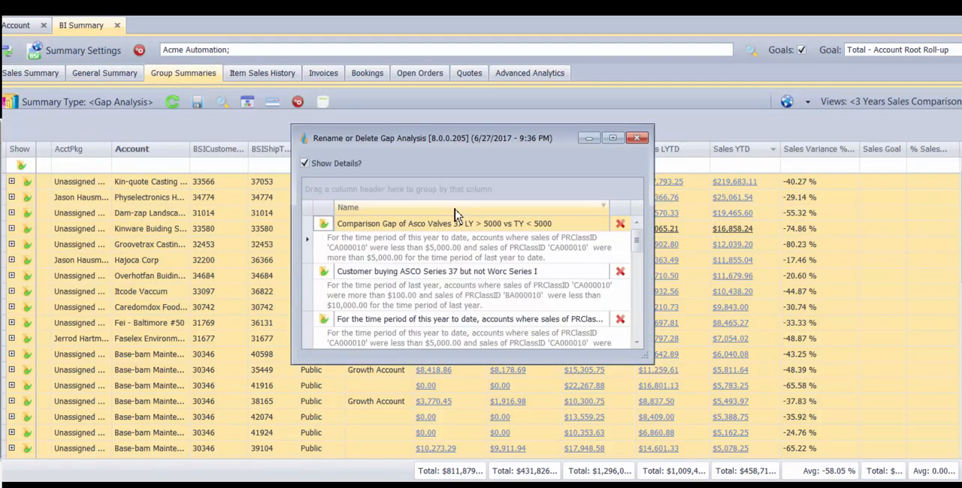
drag(451, 363, 450, 467)
click(637, 138)
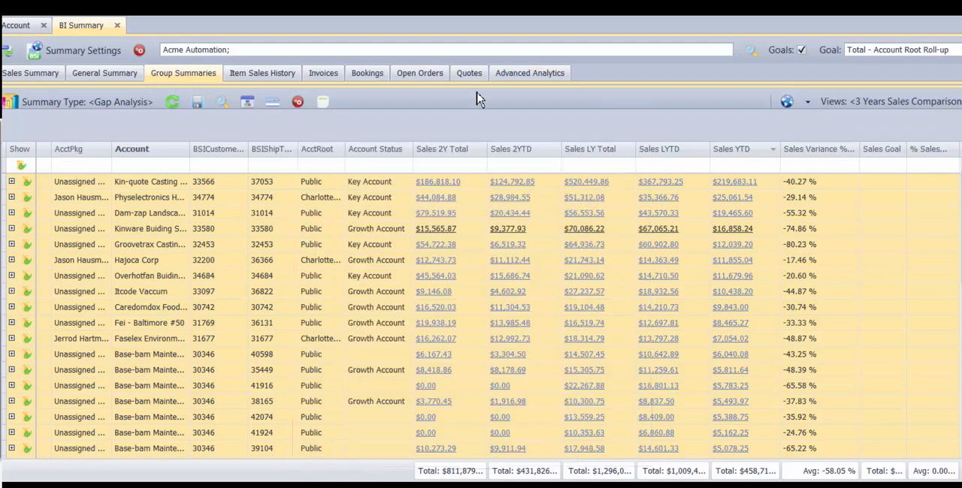
- Create a new gap analysis with the optional Gap Analysis Filter enabled, accepting the exclusion notice
click(120, 107)
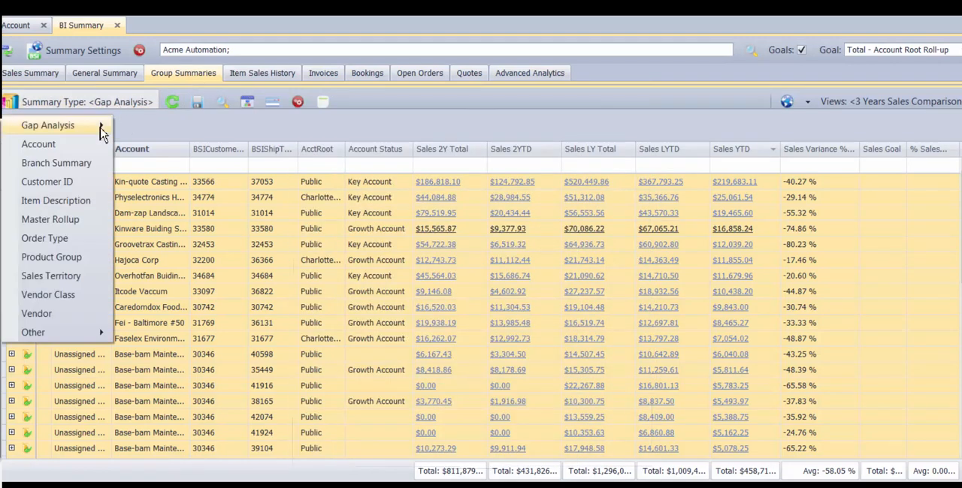
mouse_move(113, 122)
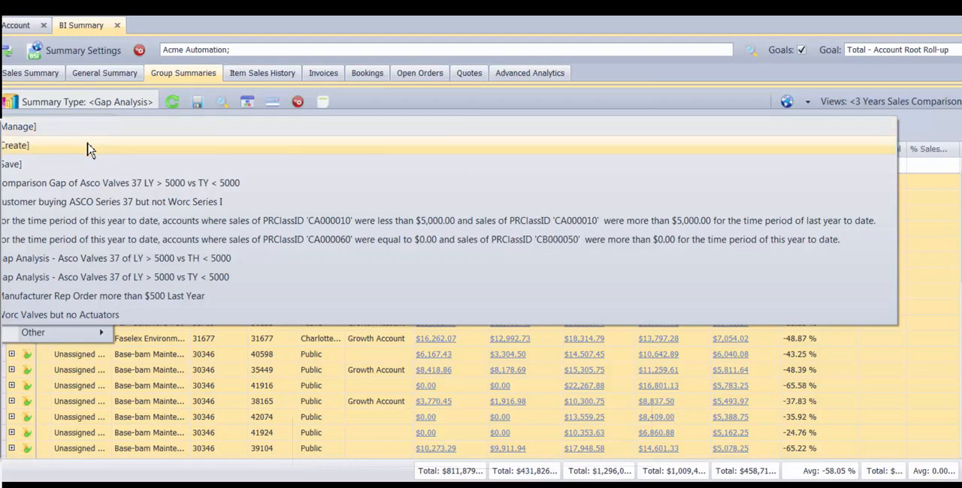
click(88, 145)
click(305, 99)
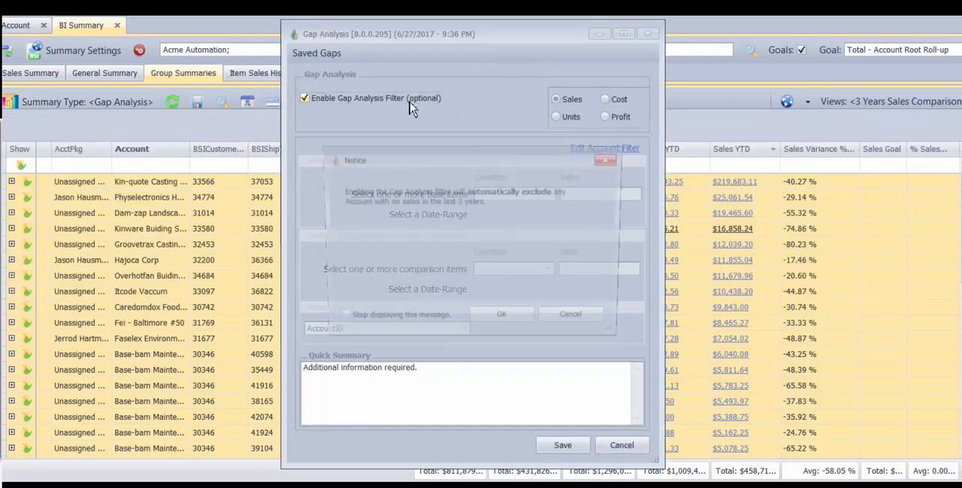
click(504, 321)
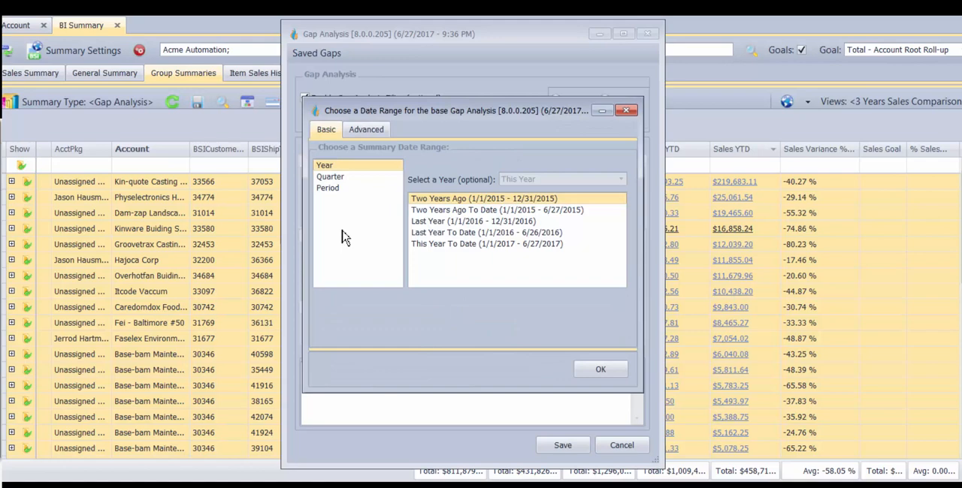
- Set the base date range to This Year To Date and the comparison date range to Last Year To Date
click(365, 129)
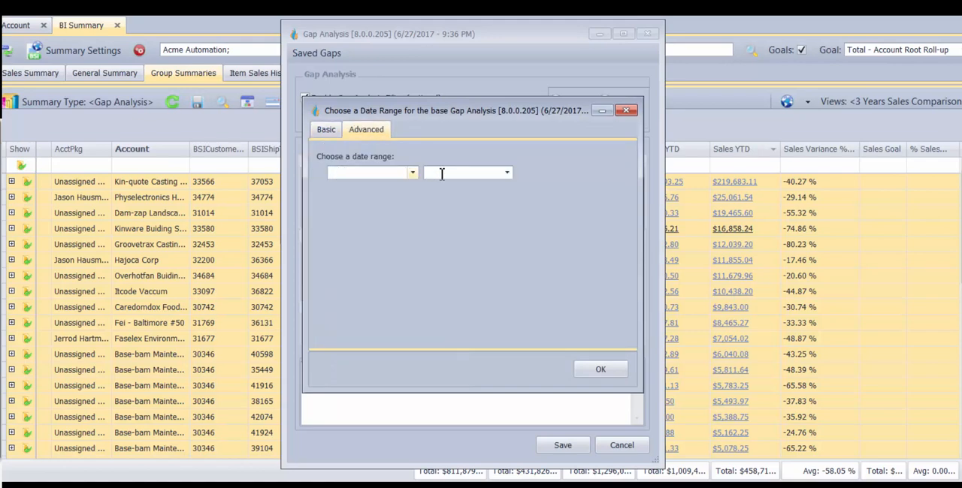
click(326, 129)
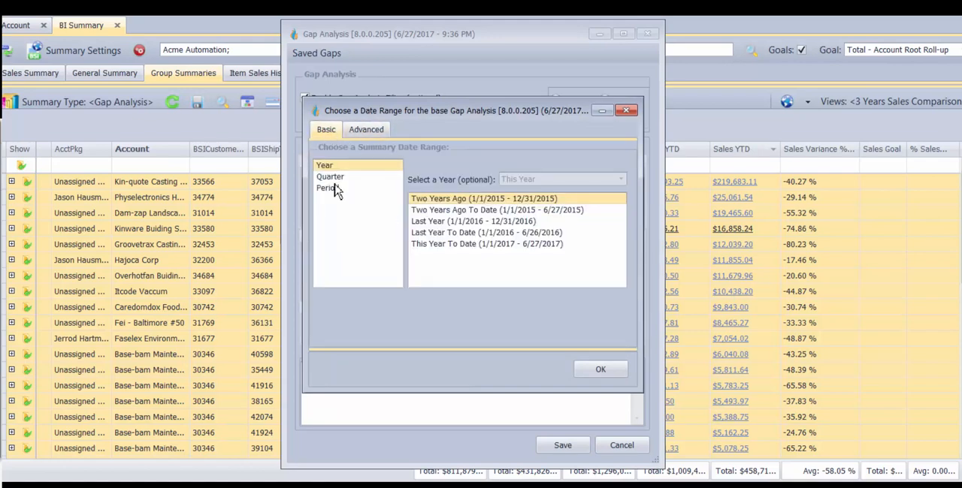
click(474, 244)
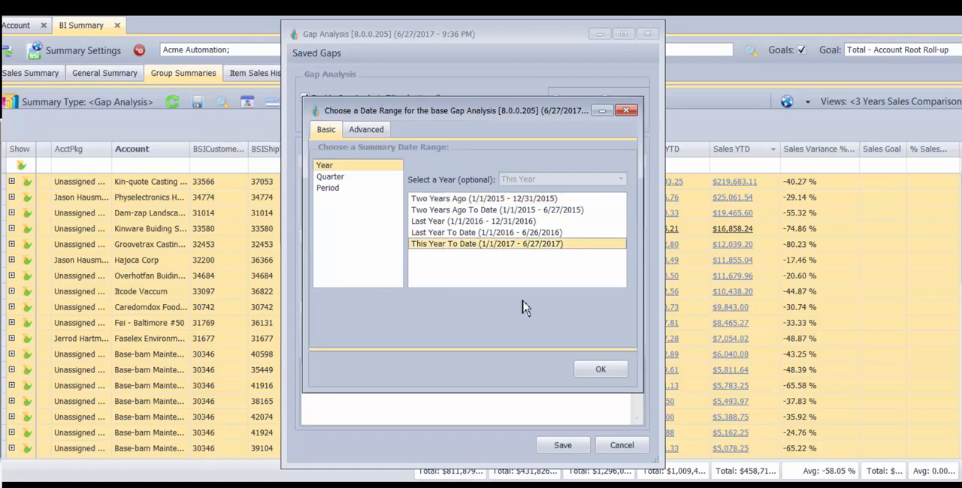
click(595, 369)
click(489, 232)
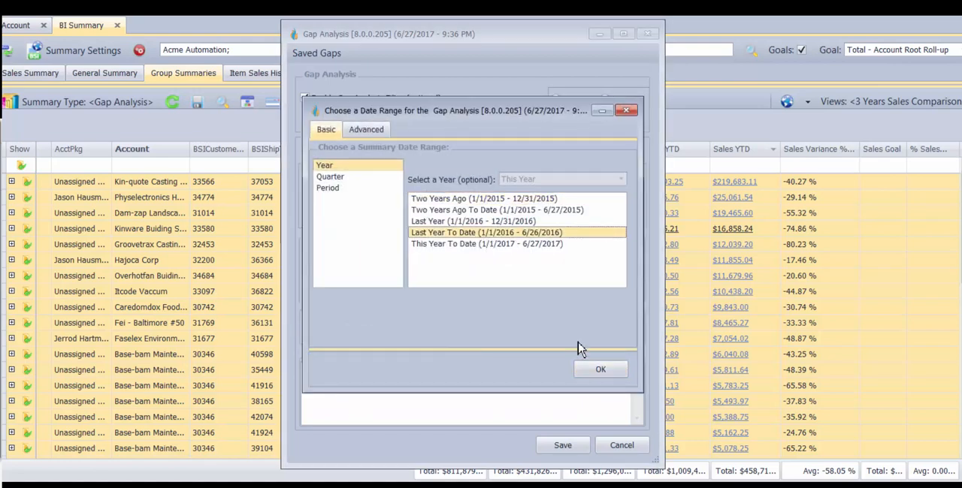
click(593, 369)
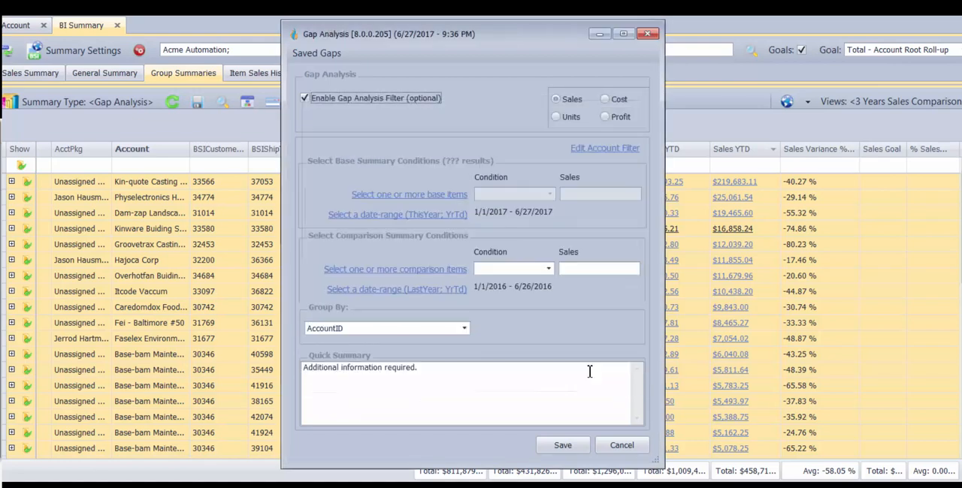
- Sort the base product groups by highest sales and select ASCO Valves 37 as the base item
click(431, 196)
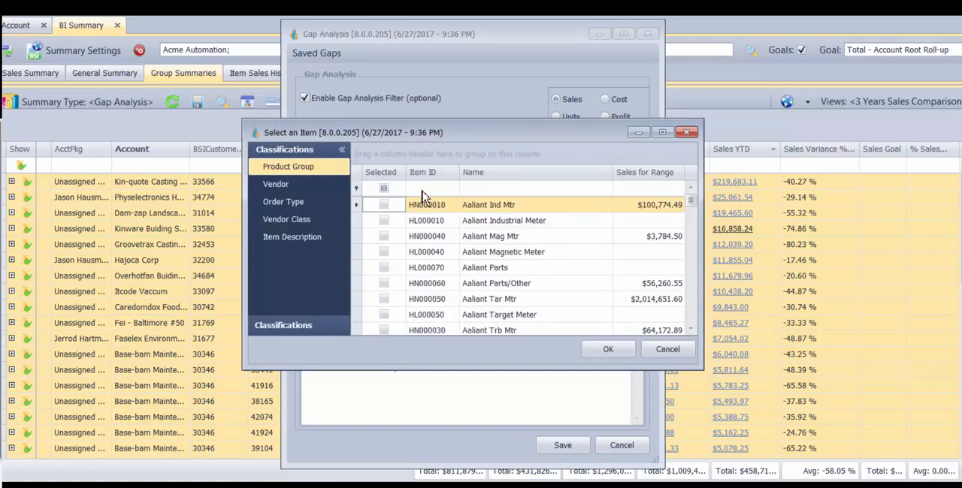
click(635, 177)
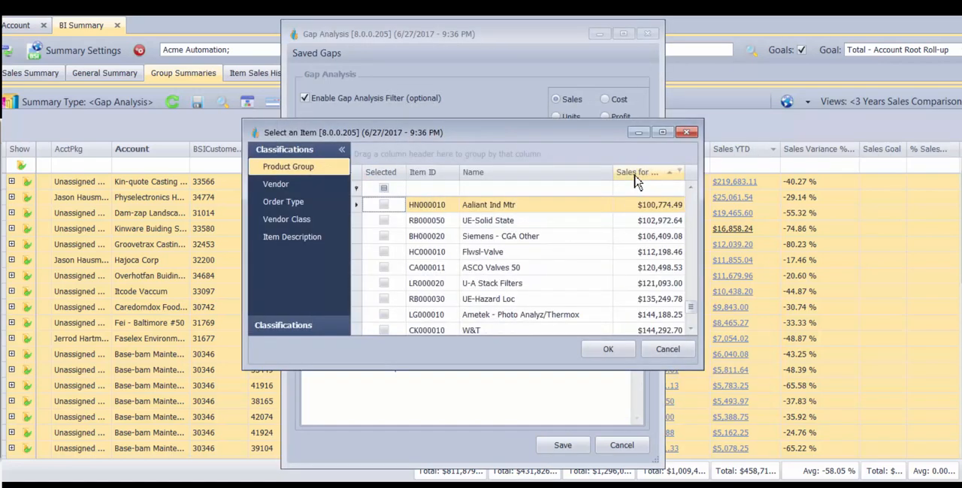
click(652, 180)
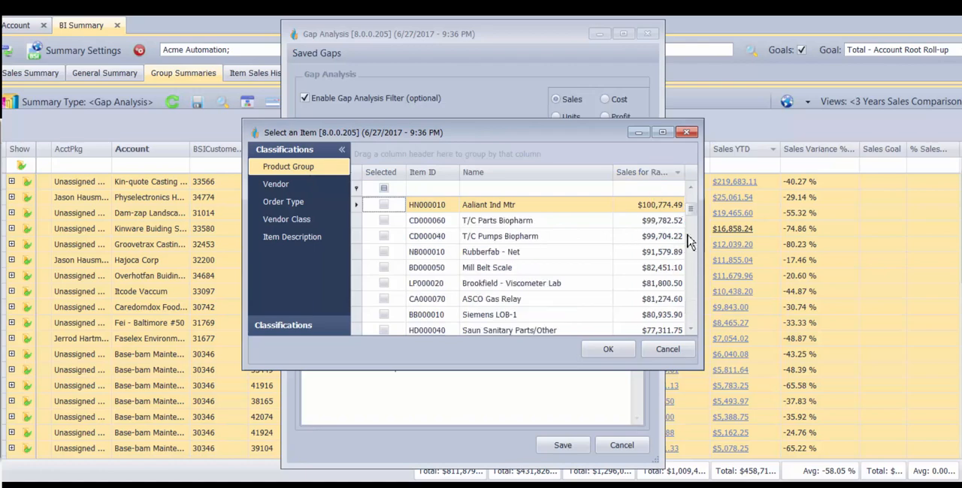
drag(692, 209, 692, 185)
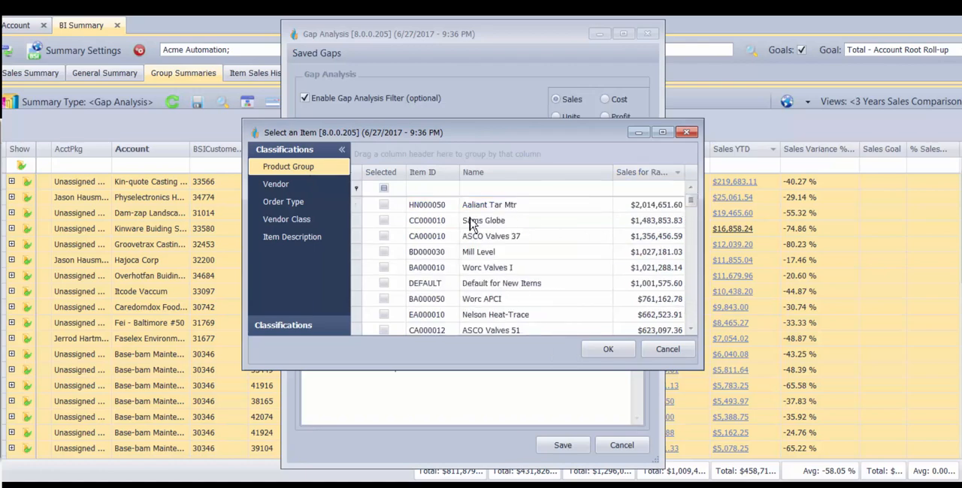
click(383, 236)
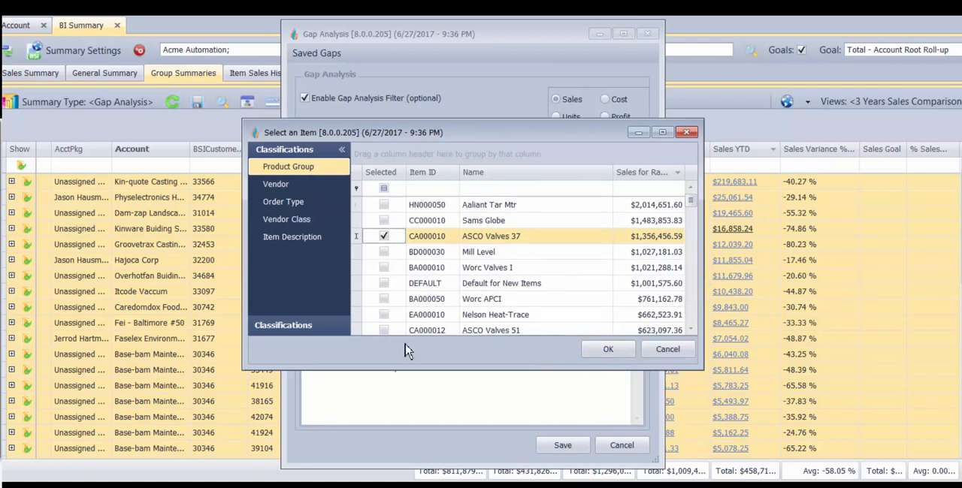
click(599, 357)
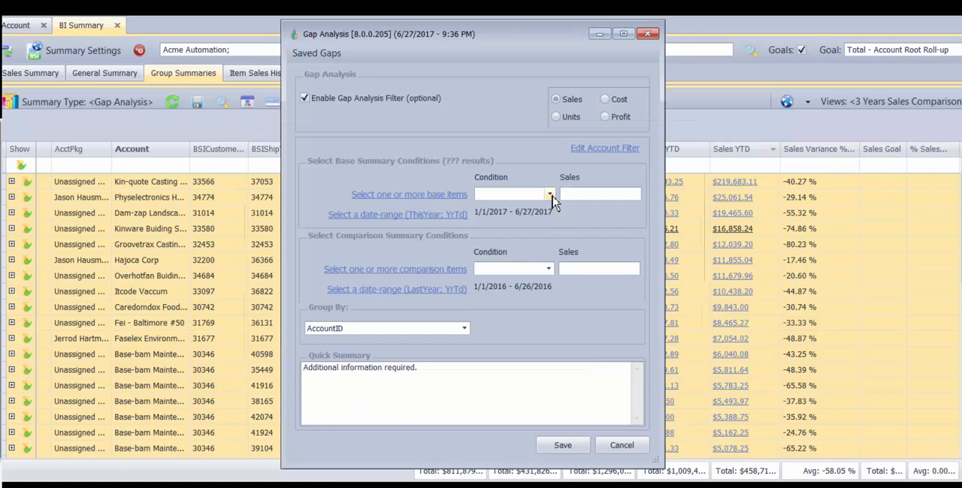
- Set the base summary condition to IsLessThan with a sales amount of $5,000
click(551, 197)
click(547, 214)
click(576, 193)
text(5000)
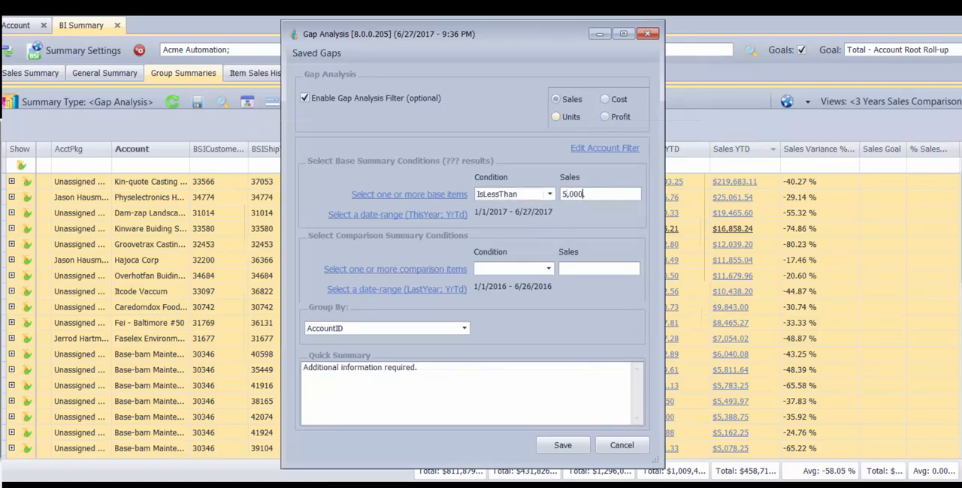
key(Tab)
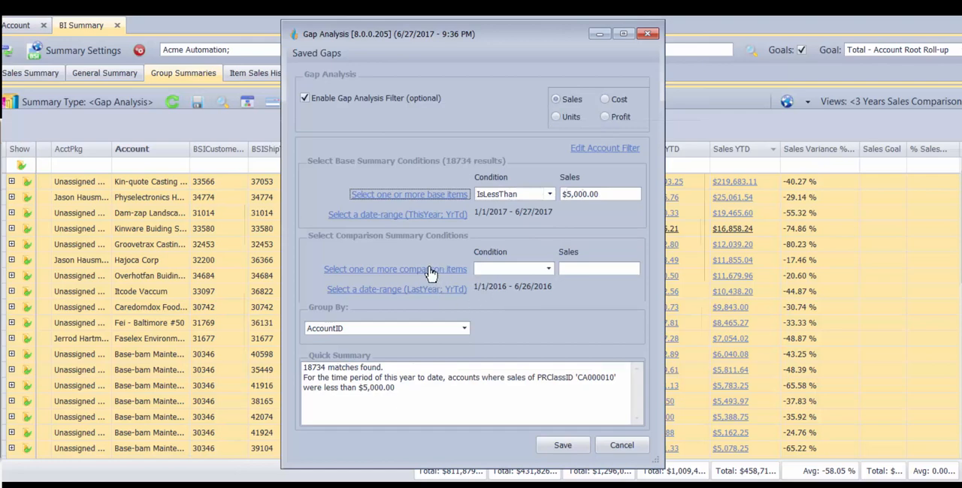
- Sort the comparison product groups by highest sales and select ASCO Valves 37 as the comparison item
click(431, 273)
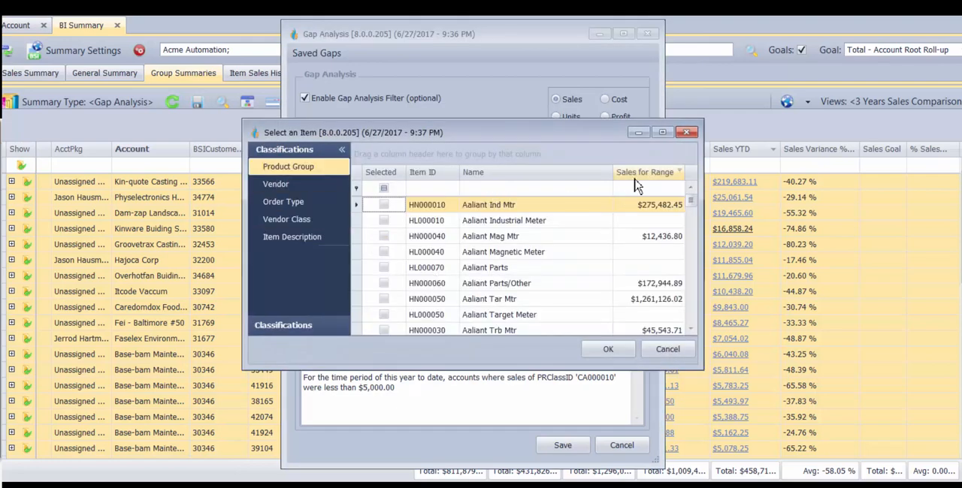
click(634, 176)
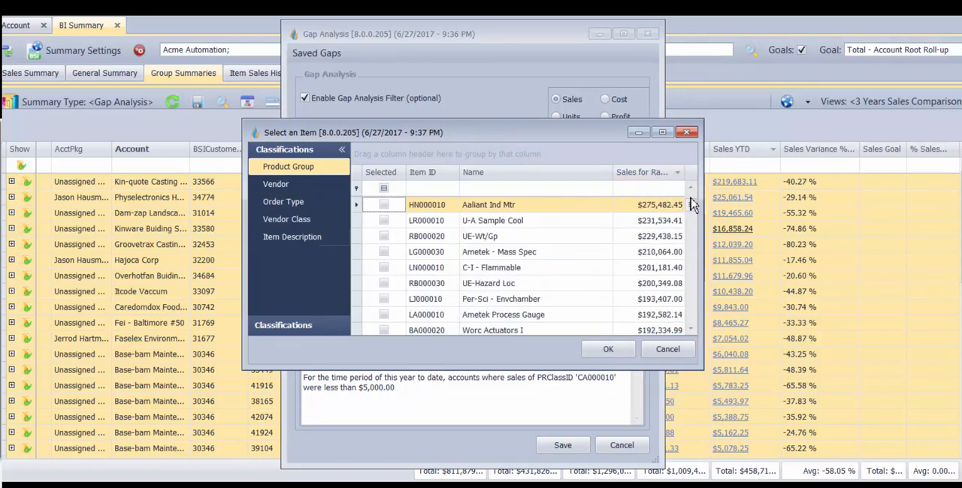
click(635, 174)
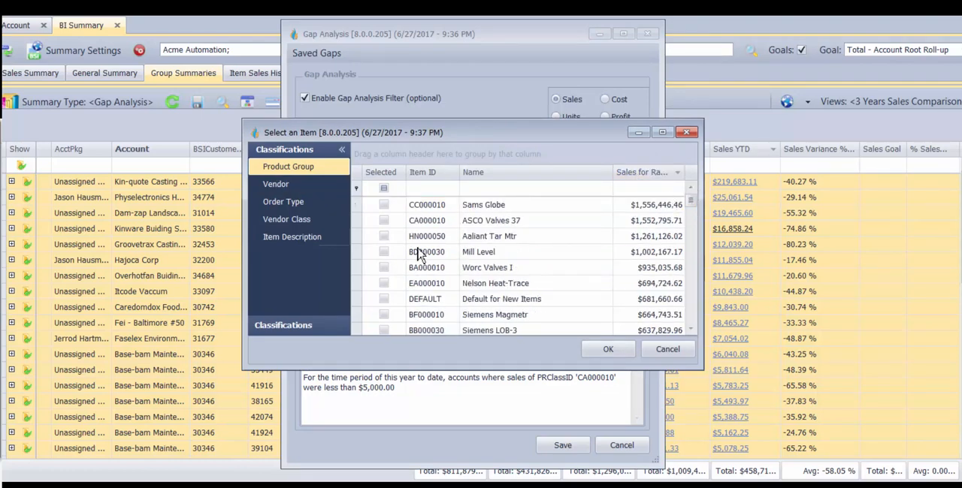
click(384, 220)
click(634, 354)
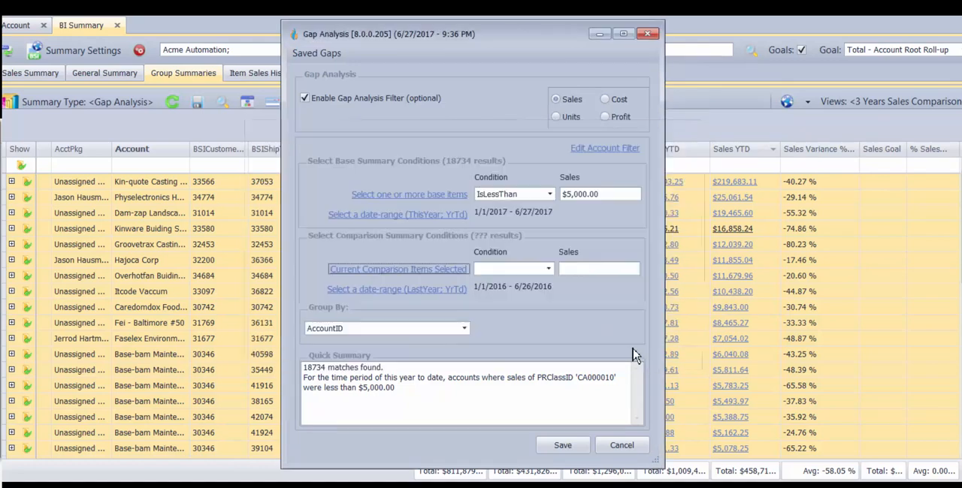
- Set the comparison summary condition to IsGreaterThan with a sales amount of $5,000
click(547, 271)
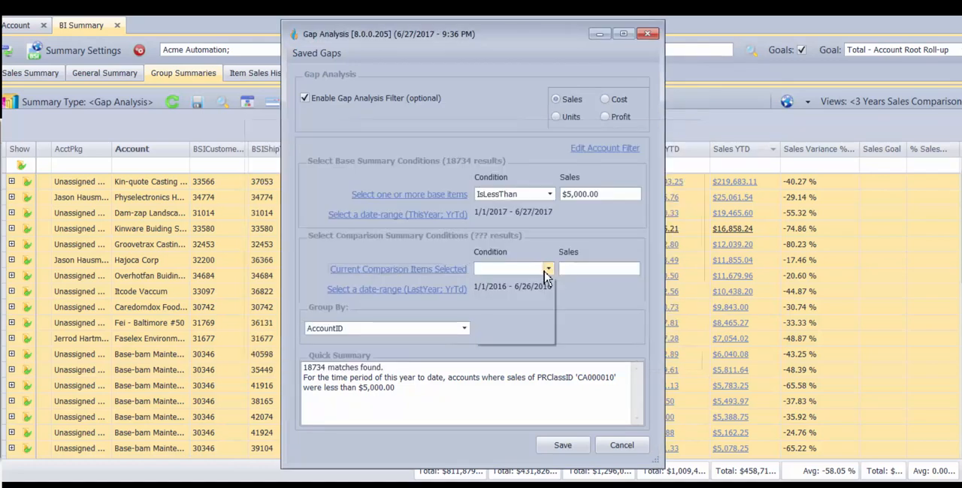
click(526, 281)
click(575, 271)
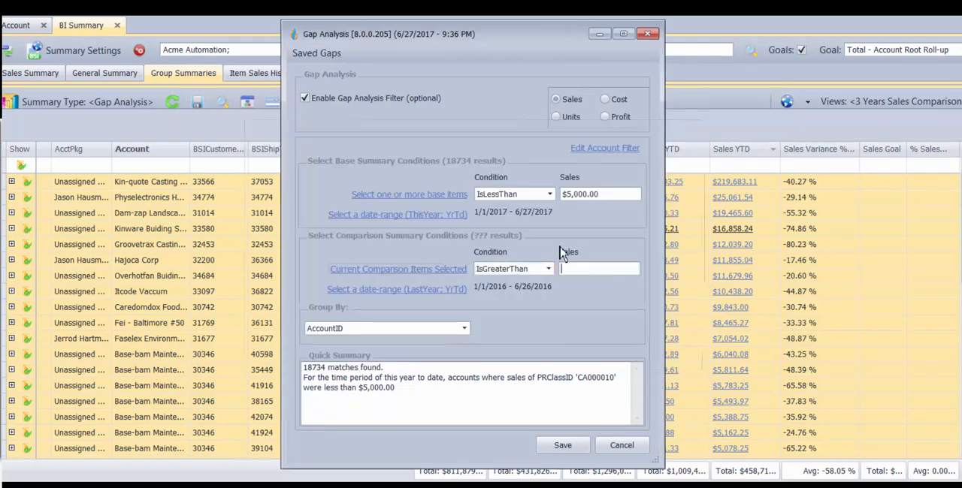
text(500)
key(Tab)
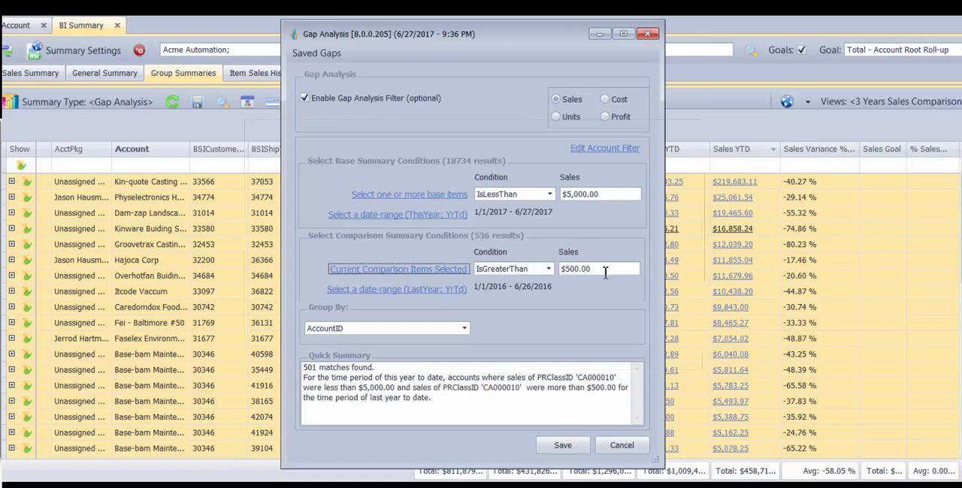
click(583, 274)
key(BackSpace)
key(BackSpace)
text(0)
key(Tab)
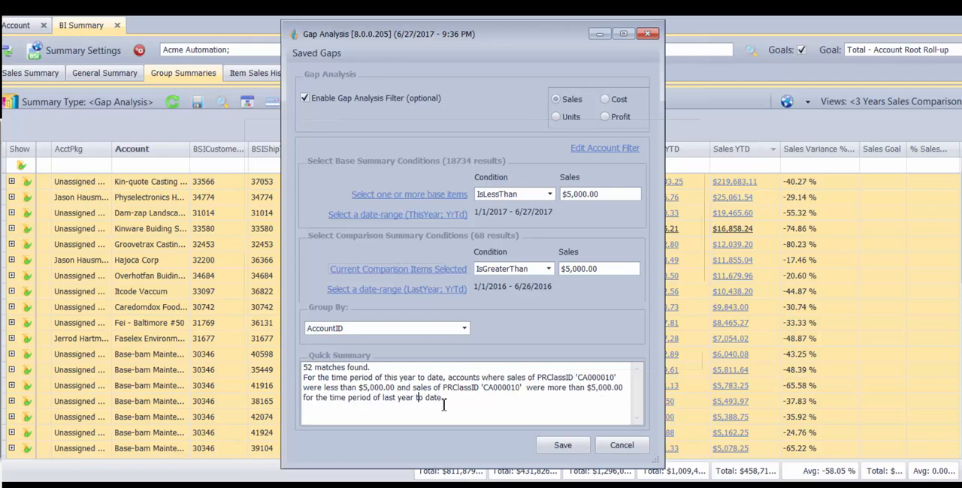
- Keep the grouping by AccountID and save the analysis as "Gap Analysis - Asco Valves 37 LY > 5000 vs TY < 5000"
click(437, 331)
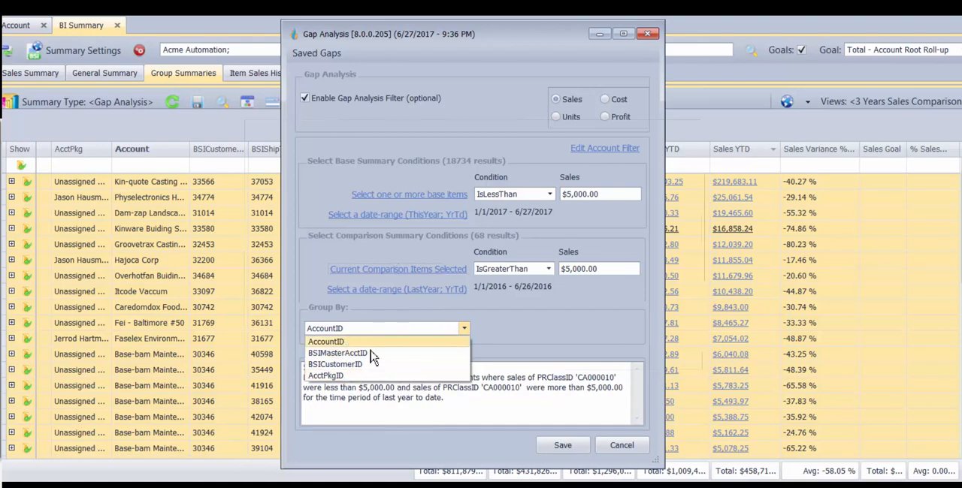
click(572, 449)
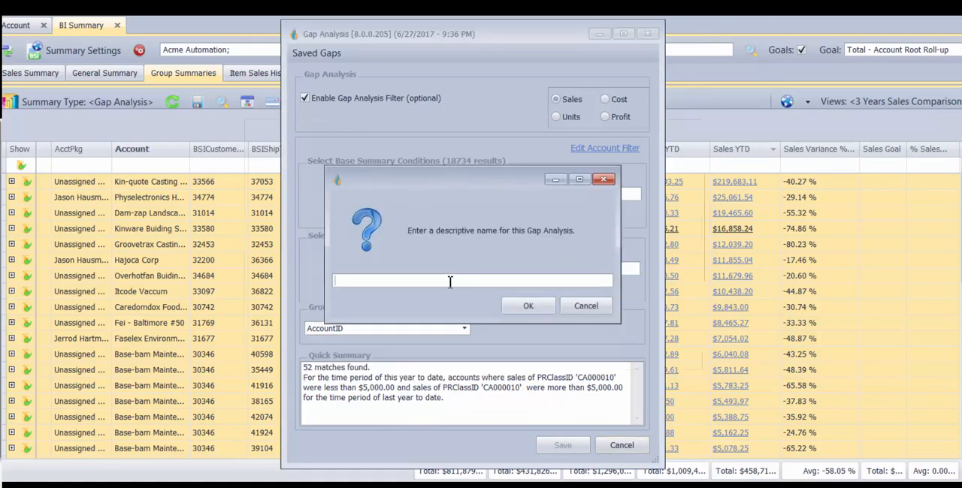
text(Gap Analysis - Asco )
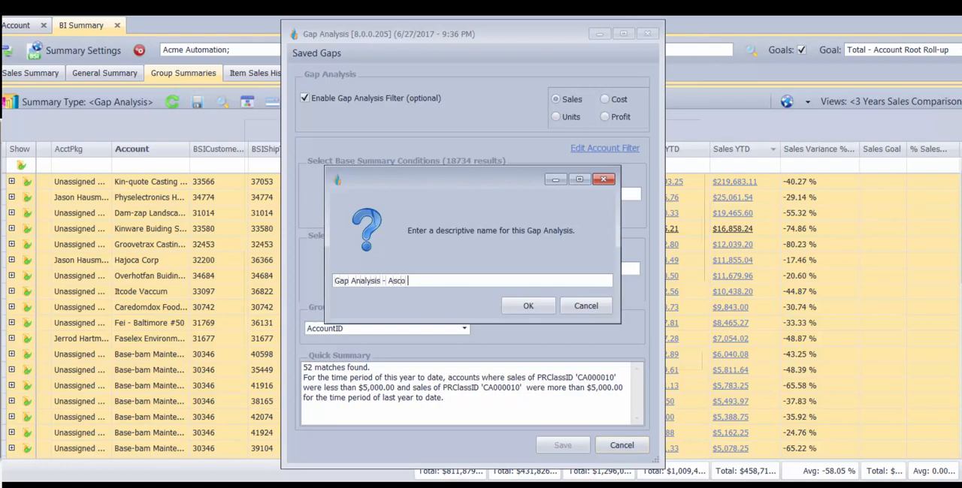
text(Valves 37 LY > 5000 vs )
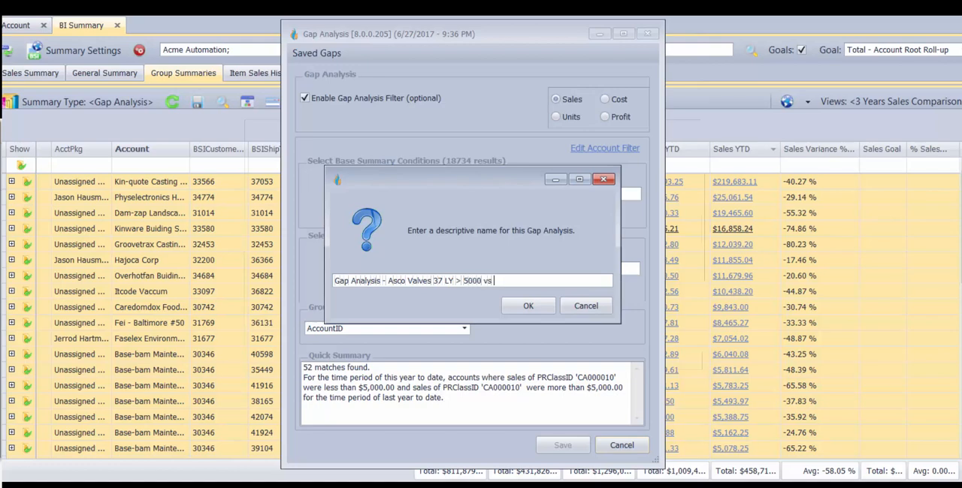
text(TY <)
text(5000)
click(528, 305)
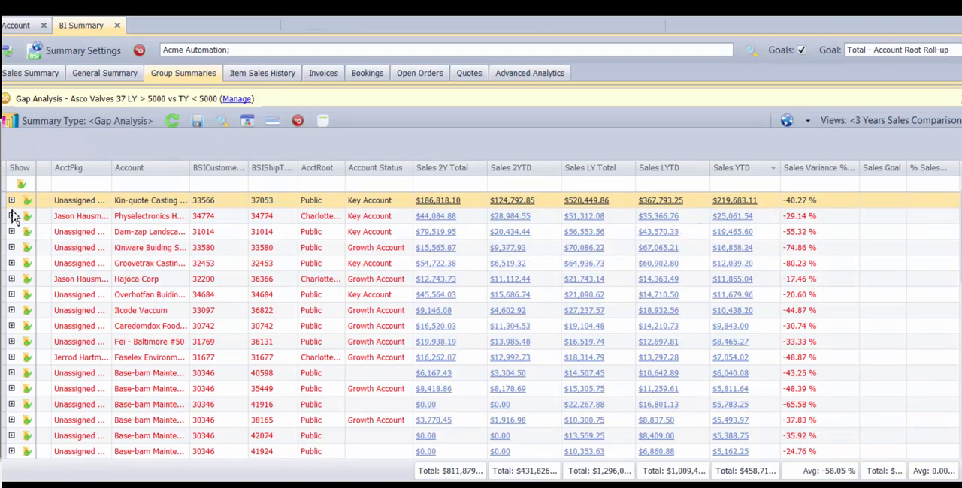
- Select all accounts in the gap analysis results and send them to BI Summary
key(ctrl+a)
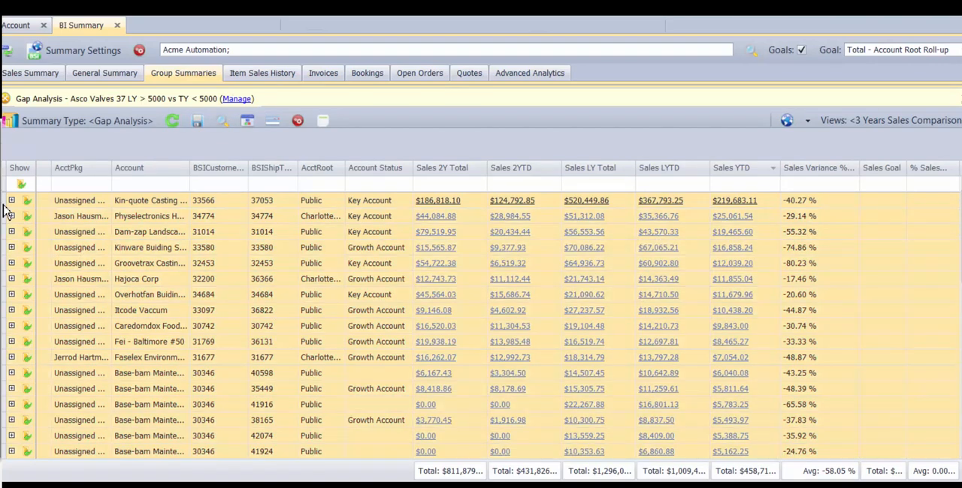
right_click(105, 251)
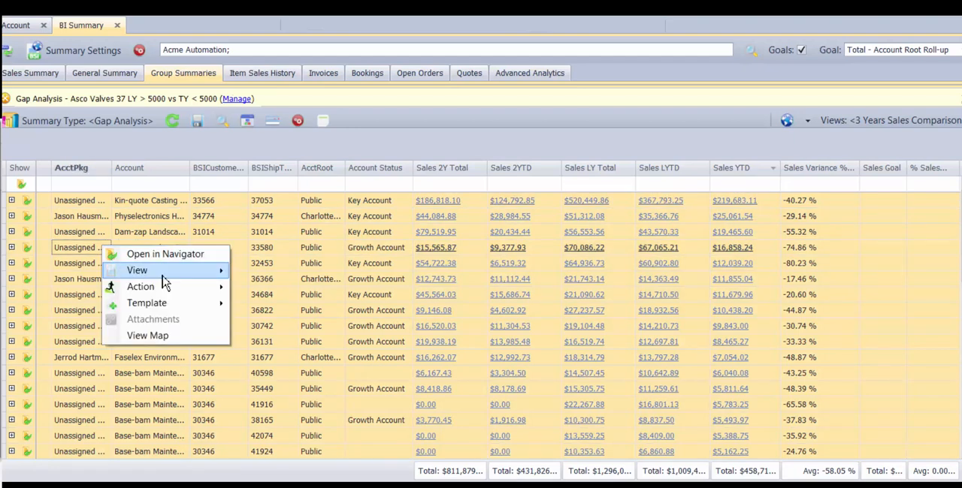
mouse_move(170, 289)
mouse_move(278, 293)
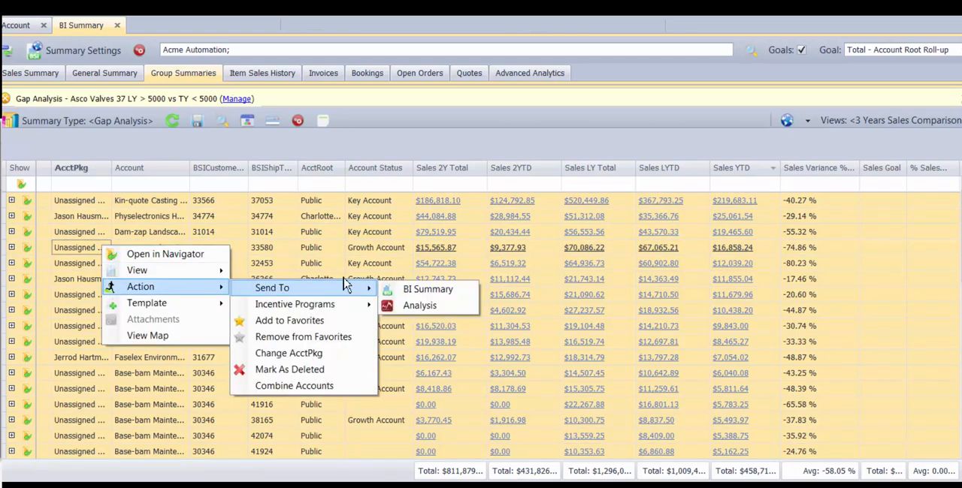
click(422, 287)
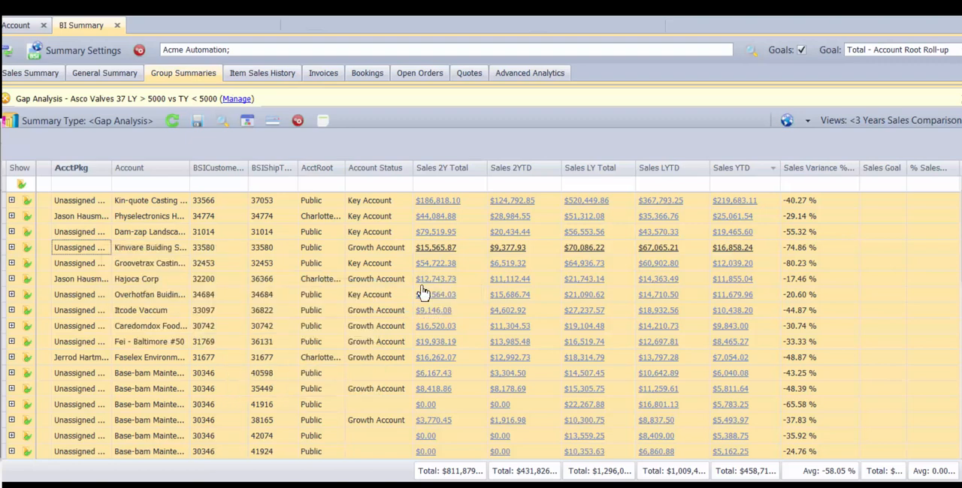